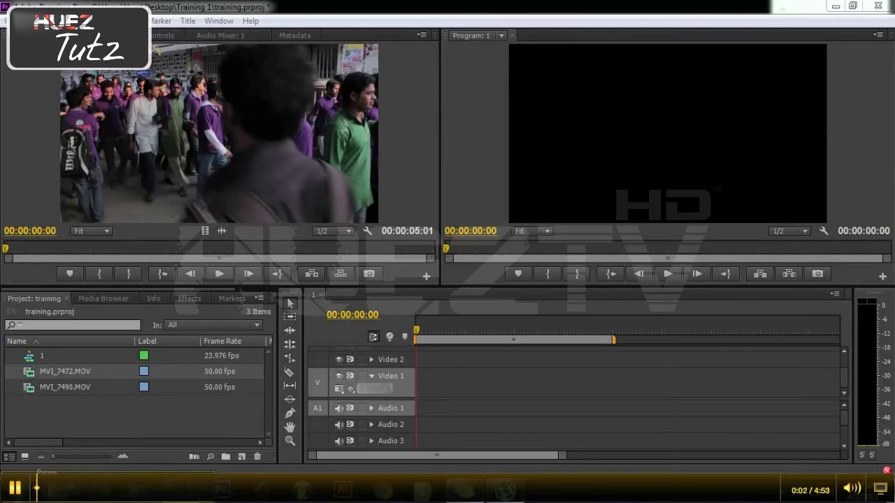
Load MVI_7472.MOV in the Source monitor and mark In and Out points around a 2:19 section
mouse_move(78, 423)
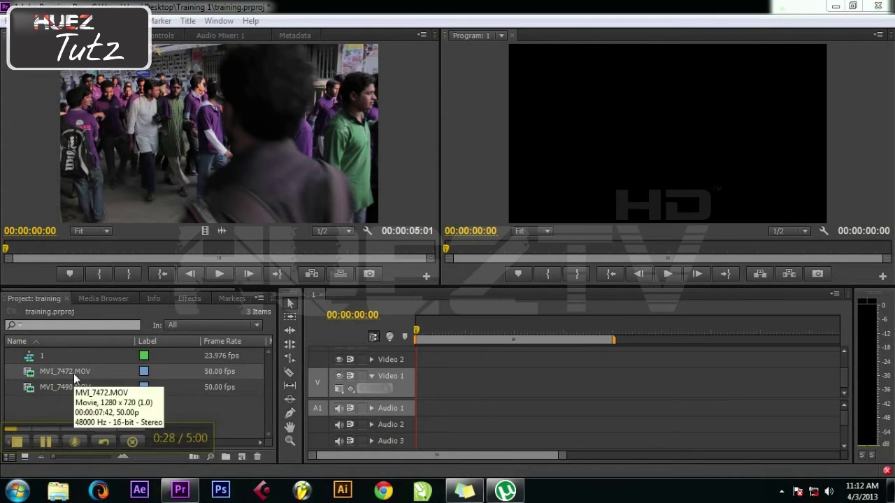
double_click(37, 387)
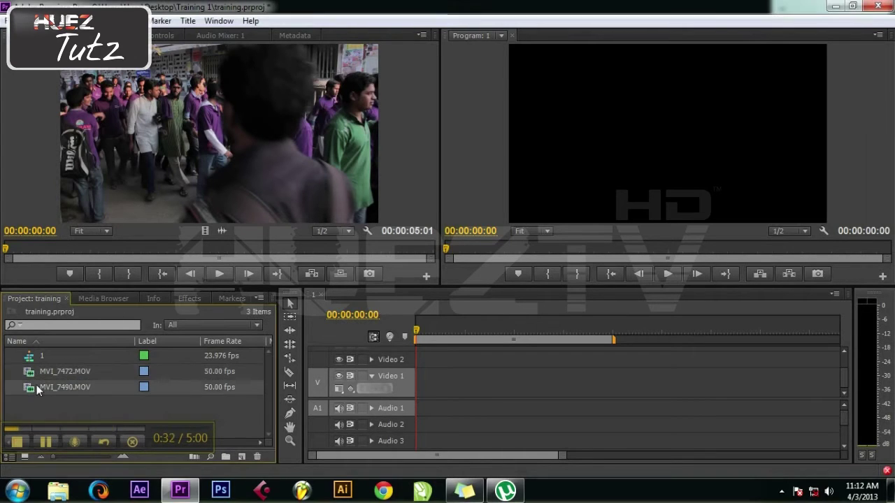
double_click(46, 372)
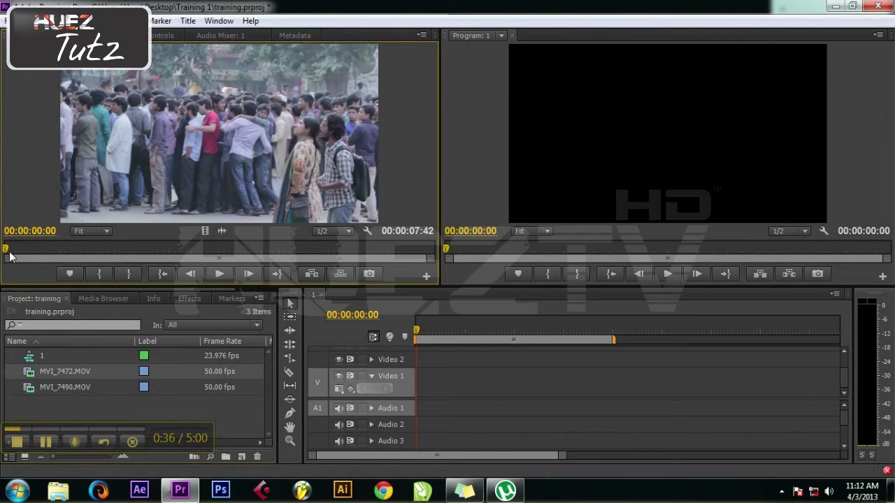
mouse_move(12, 249)
mouse_down()
mouse_move(108, 250)
mouse_move(69, 253)
mouse_up()
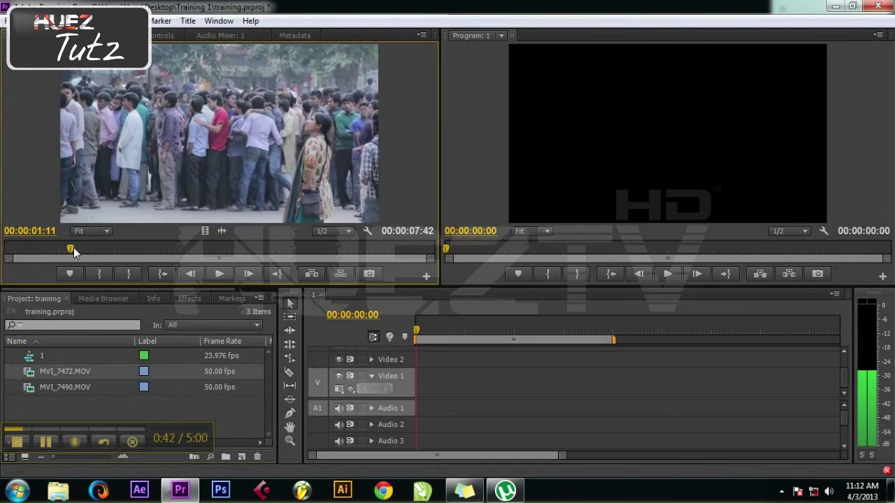
click(94, 278)
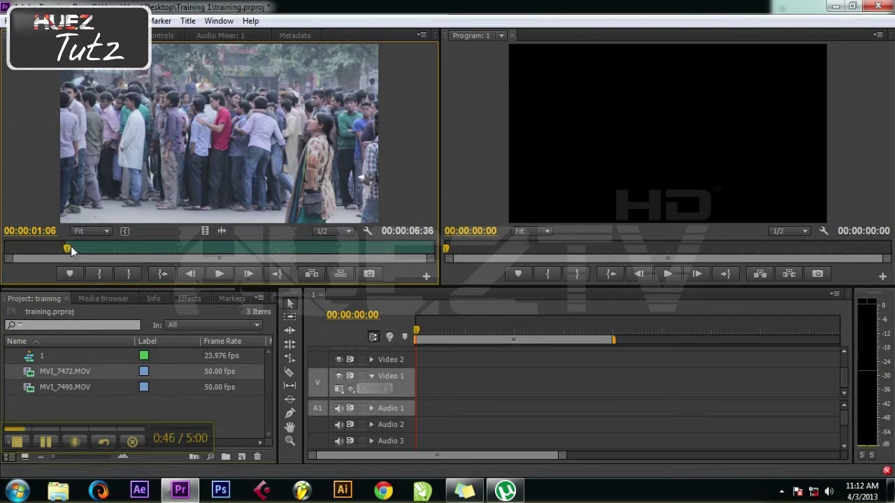
mouse_move(65, 248)
mouse_down()
mouse_move(214, 251)
mouse_move(197, 251)
mouse_up()
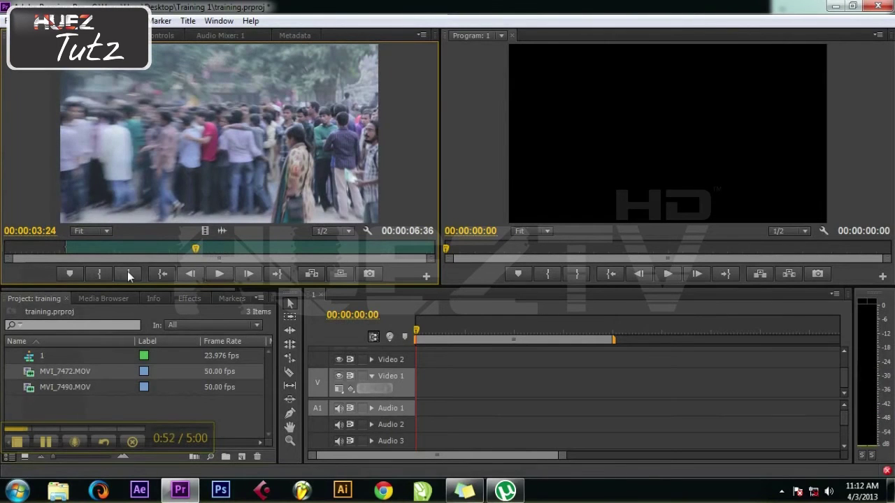
click(128, 274)
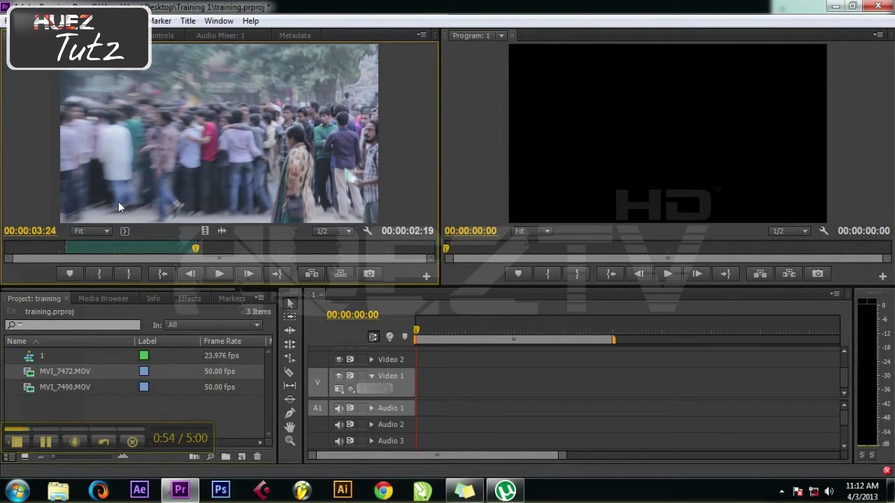
Place the trimmed MVI_7472 section at the sequence start, keeping the existing sequence settings
drag(237, 129, 436, 369)
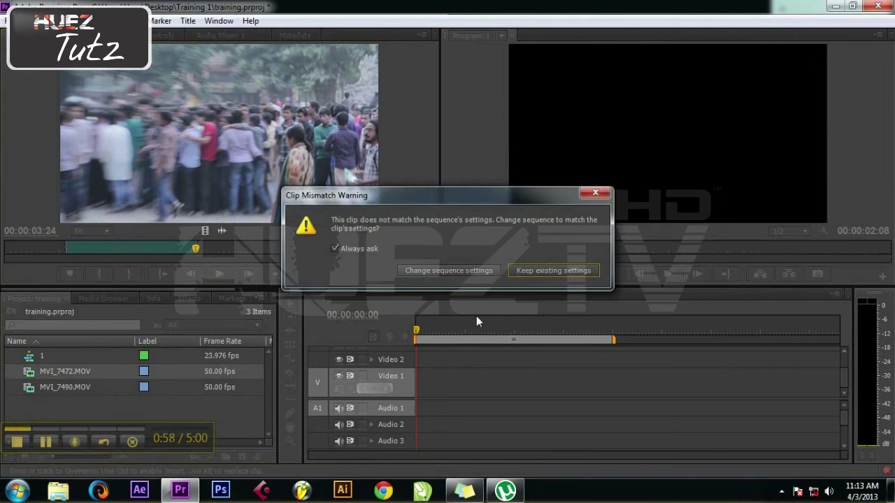
click(560, 270)
drag(560, 455, 455, 459)
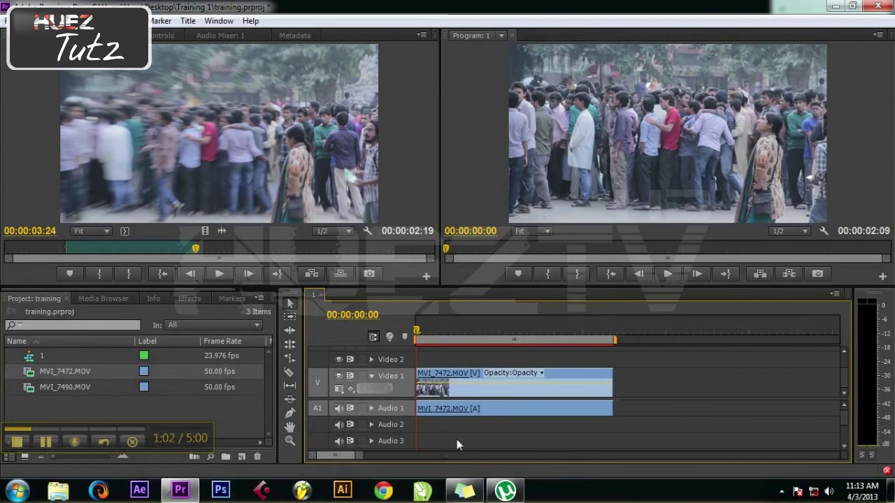
drag(417, 328, 502, 328)
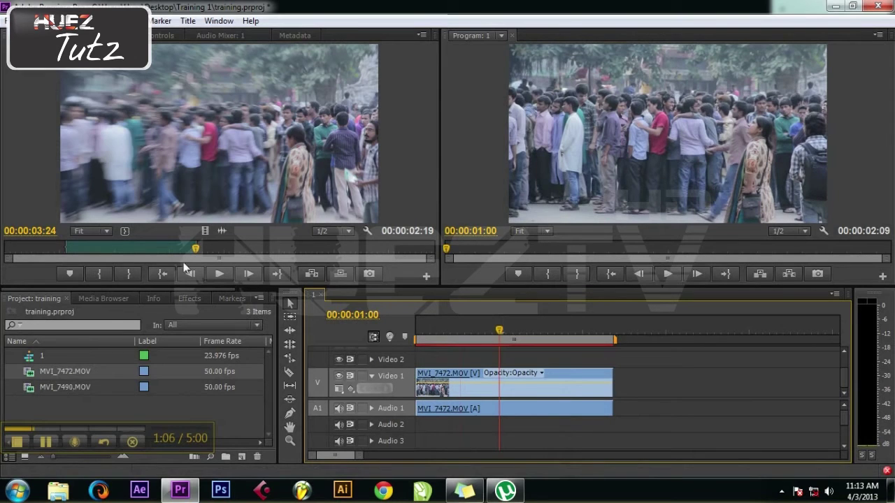
drag(233, 248, 408, 248)
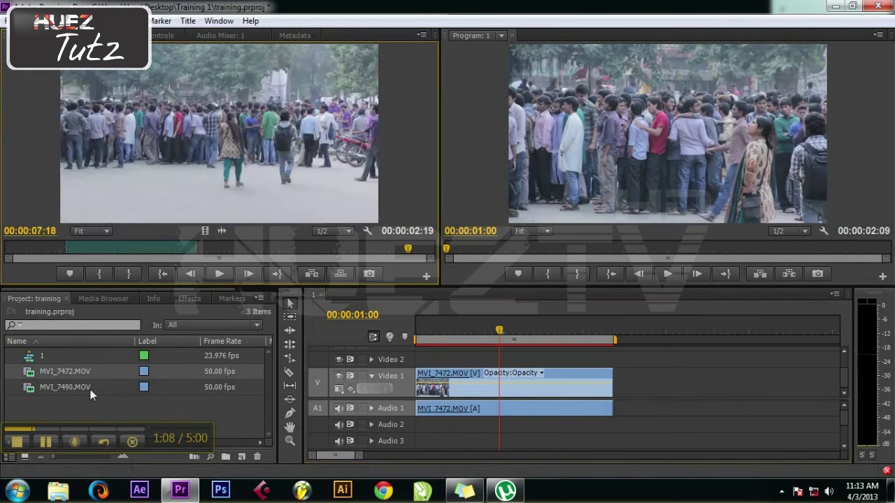
Mark a 1:41 section of MVI_7490.MOV and place it right after MVI_7472 on Video 1 and Audio 1
double_click(91, 388)
drag(19, 257, 147, 249)
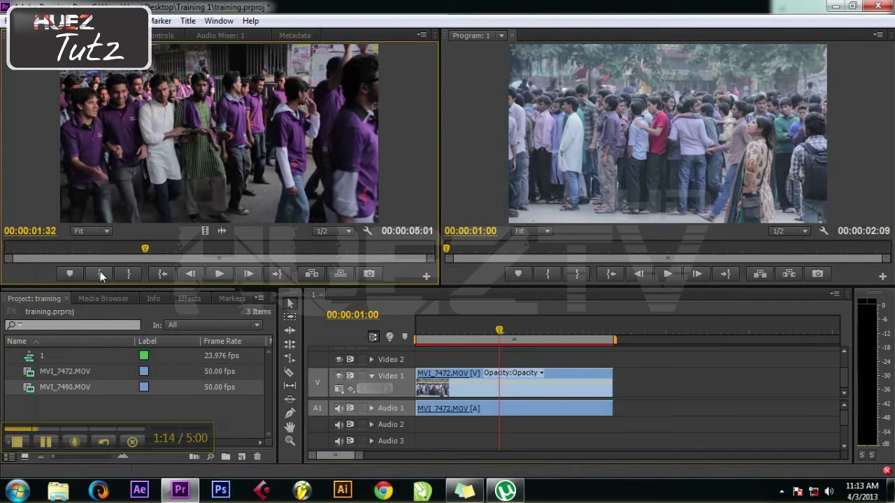
click(99, 273)
drag(139, 248, 301, 246)
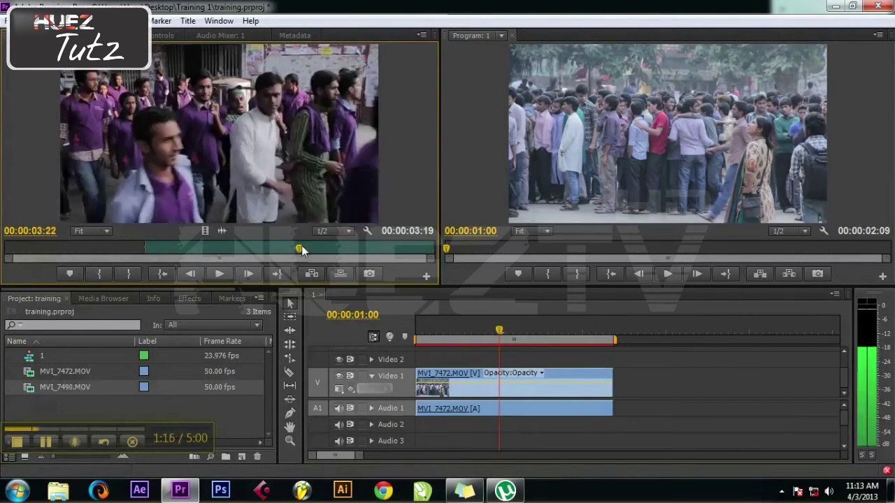
click(129, 273)
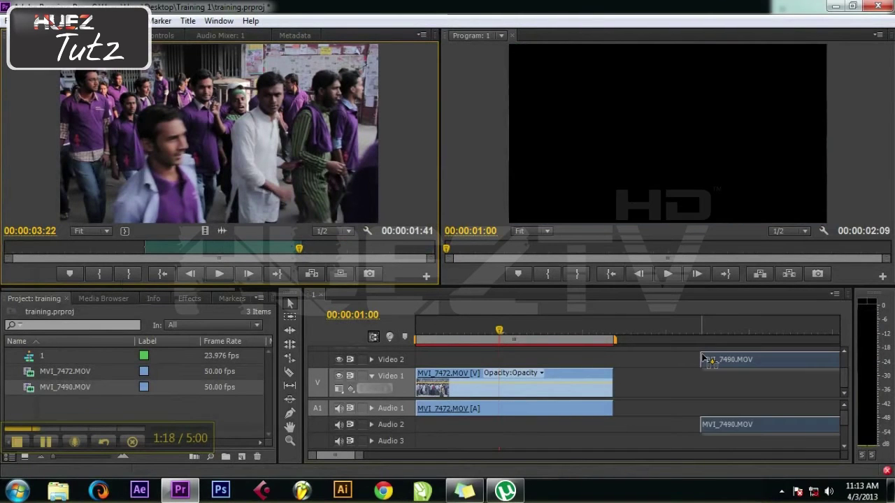
drag(465, 234, 615, 378)
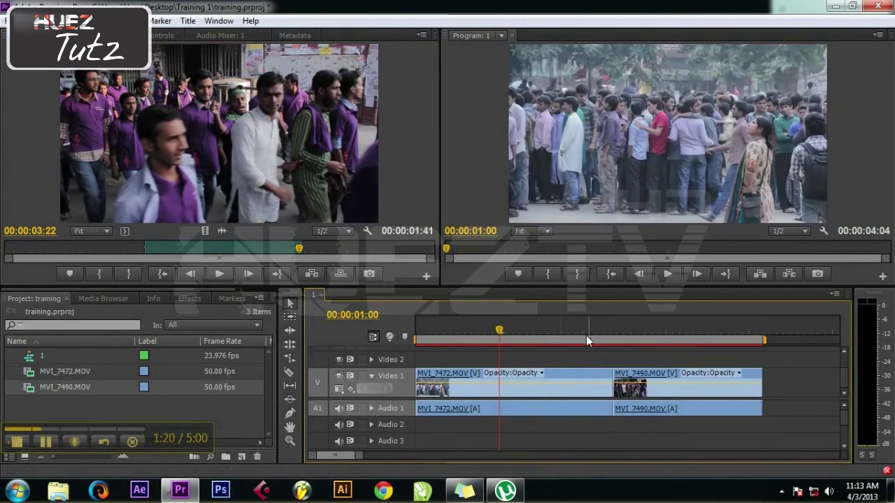
click(586, 329)
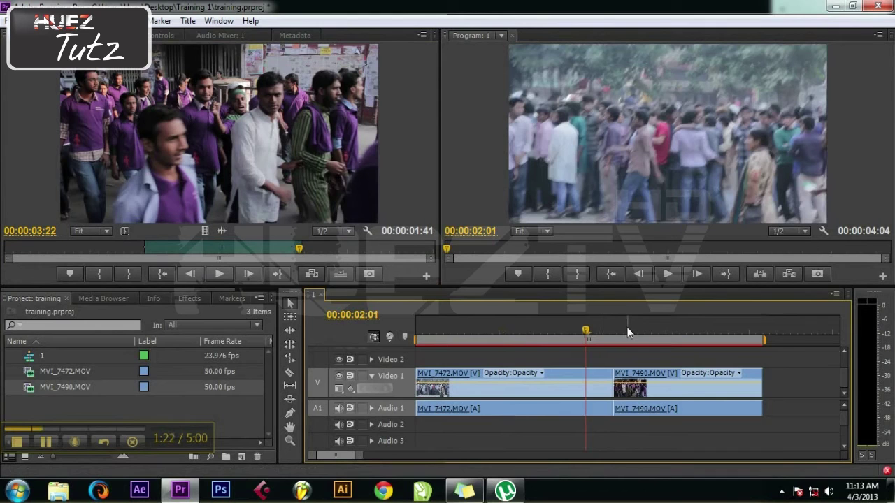
Scrub the sequence to review both clips and where the second one begins
drag(627, 327, 592, 330)
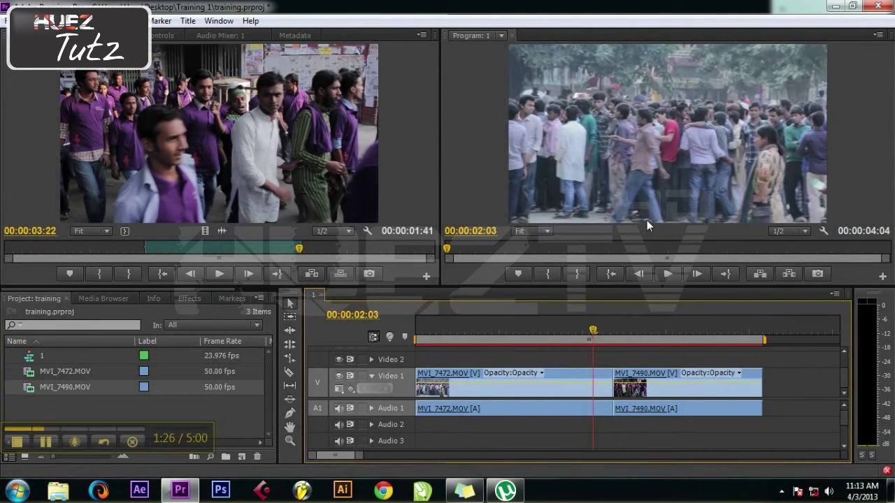
click(646, 330)
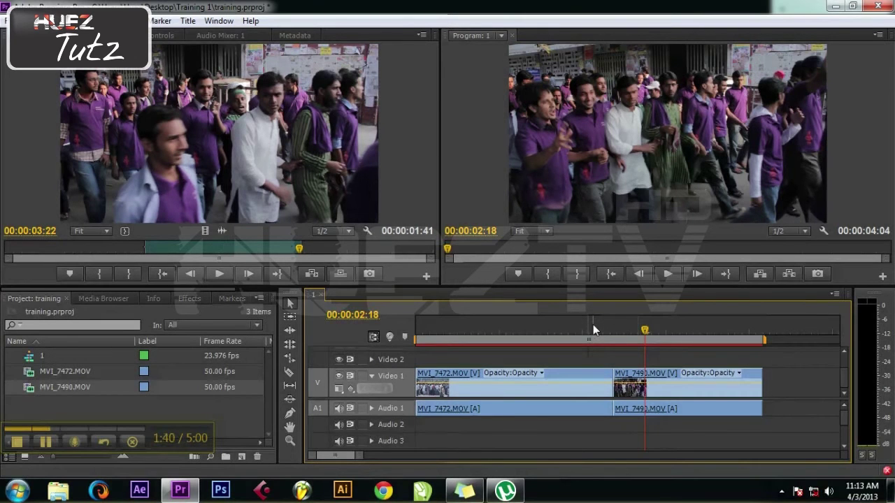
mouse_move(593, 325)
mouse_down()
mouse_move(582, 325)
mouse_move(637, 327)
mouse_up()
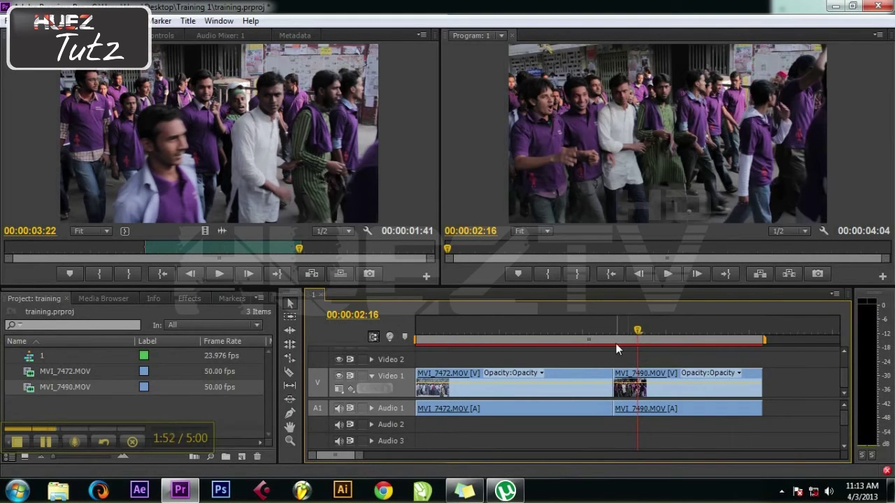
Select the MVI_7472 clip and bring up the Effects panel
mouse_move(616, 343)
click(597, 326)
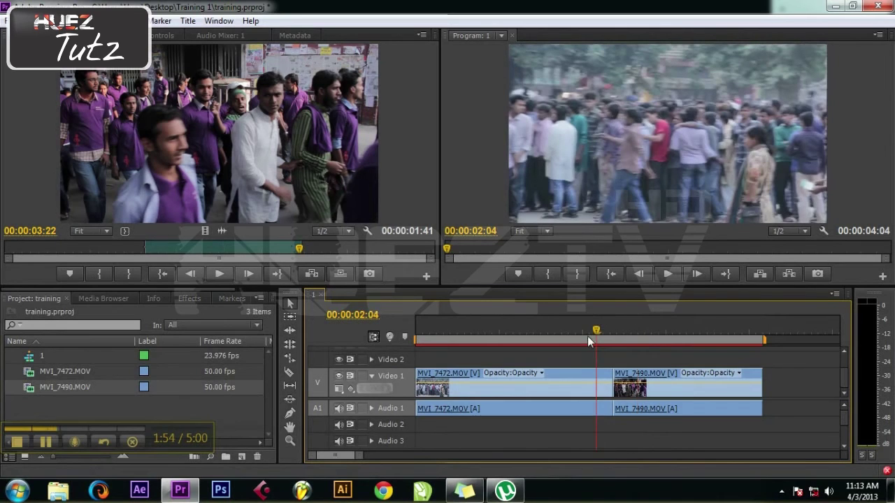
click(576, 375)
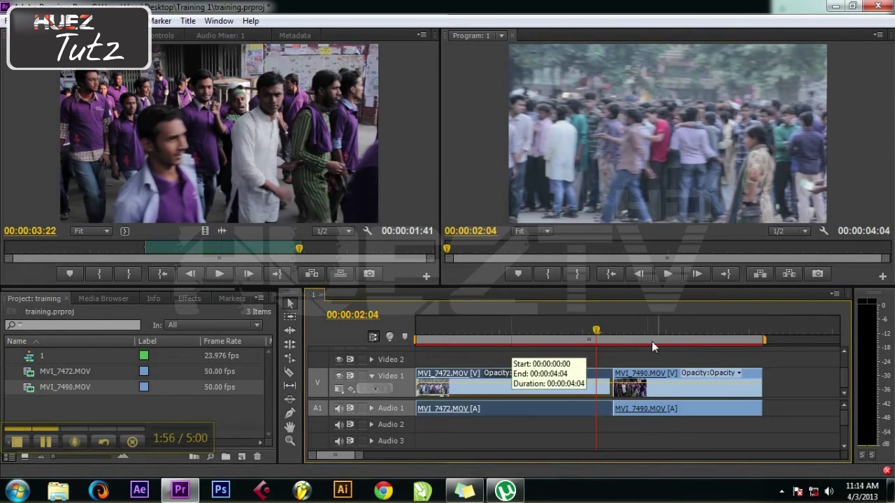
click(194, 299)
Apply the Brightness & Contrast video effect to the MVI_7472 clip
click(10, 371)
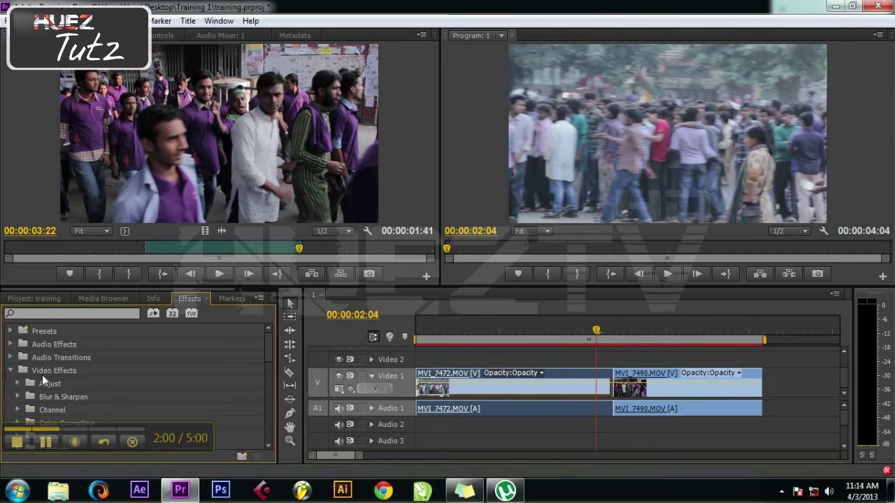
drag(265, 343, 270, 363)
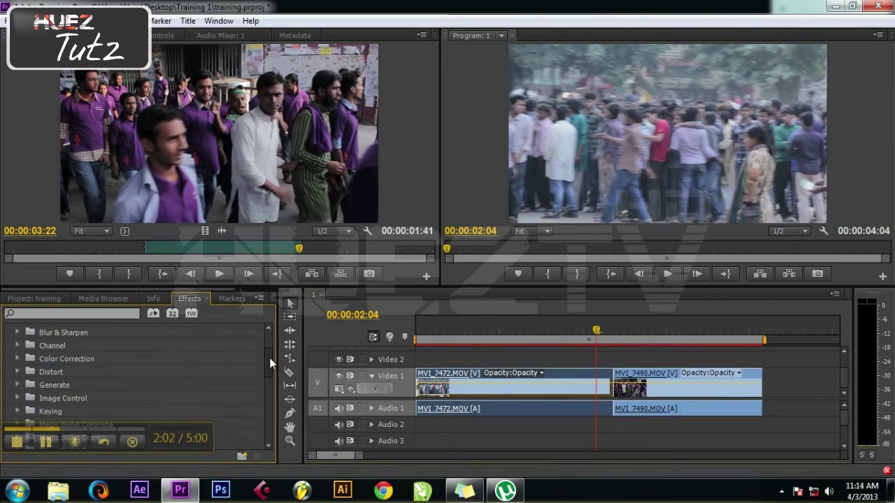
click(17, 359)
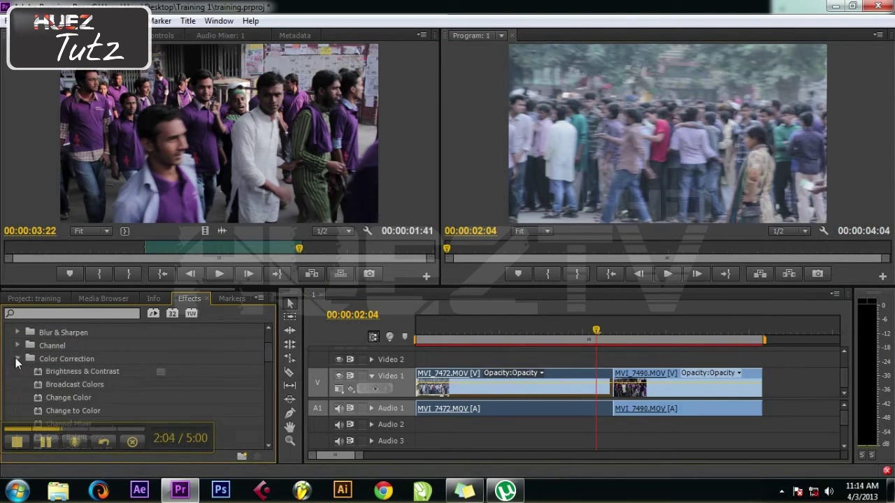
scroll(267, 357, down, 1)
scroll(268, 357, down, 1)
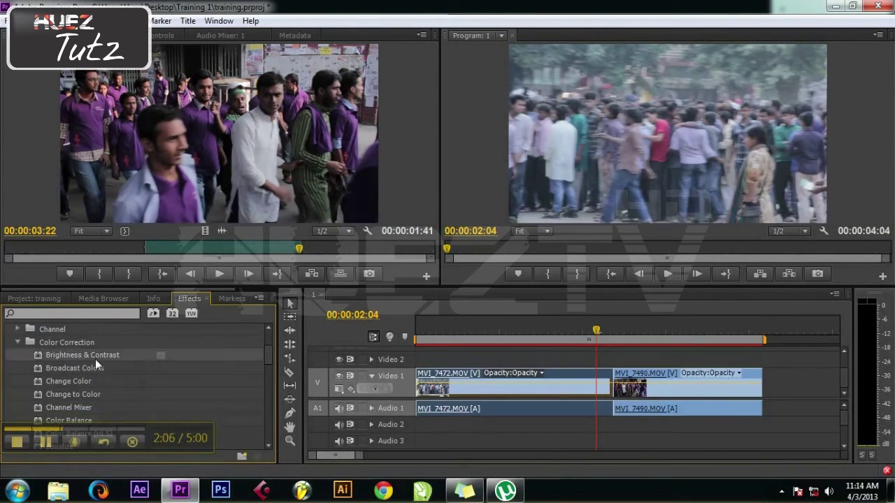
mouse_move(63, 359)
mouse_down()
mouse_move(573, 381)
mouse_move(554, 381)
mouse_up()
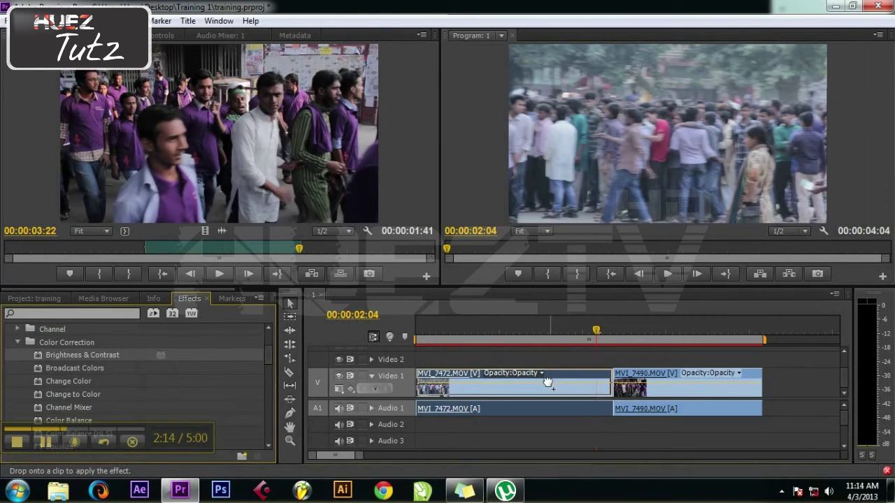
drag(554, 381, 565, 382)
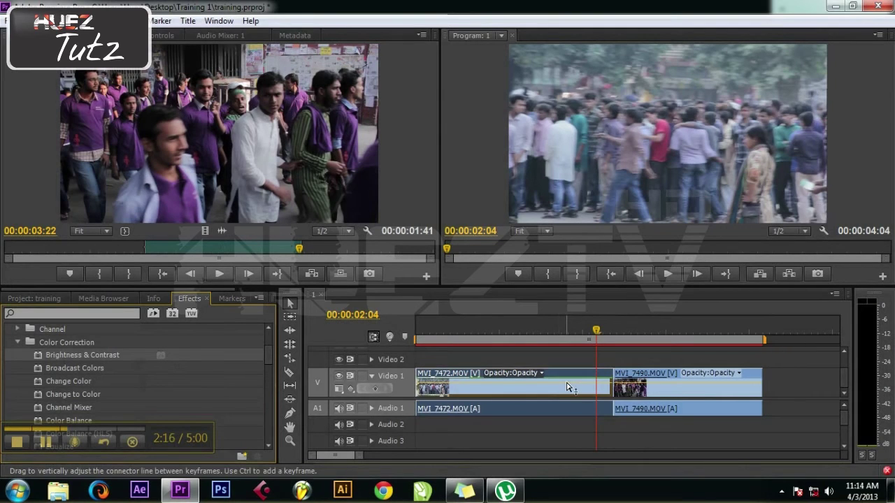
click(567, 376)
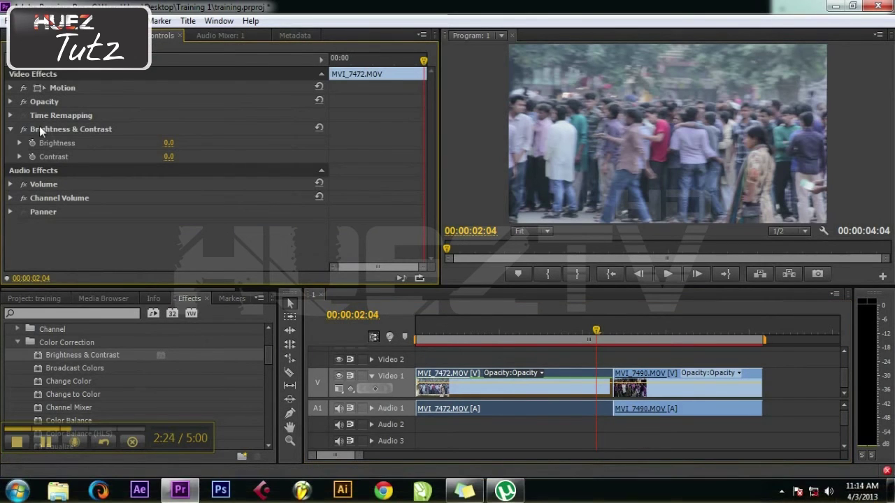
Set MVI_7472's Brightness to 43.4 and Contrast to 30.6 in Effect Controls
click(80, 130)
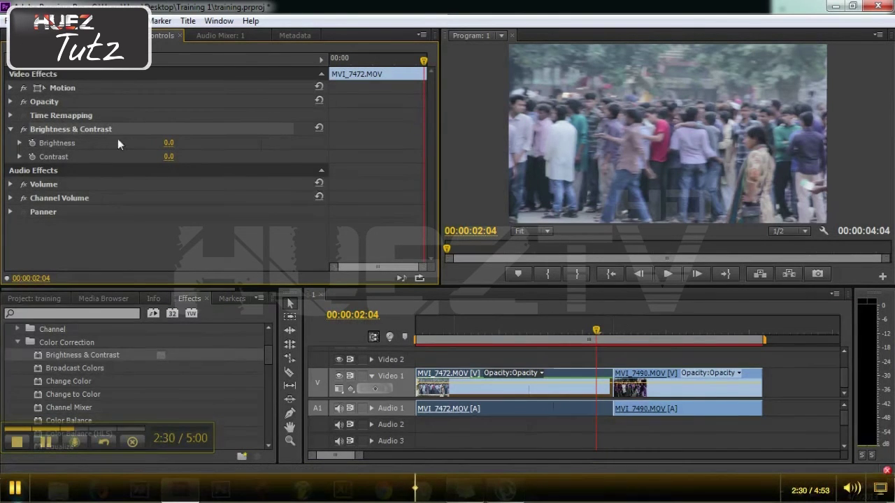
click(20, 143)
click(19, 180)
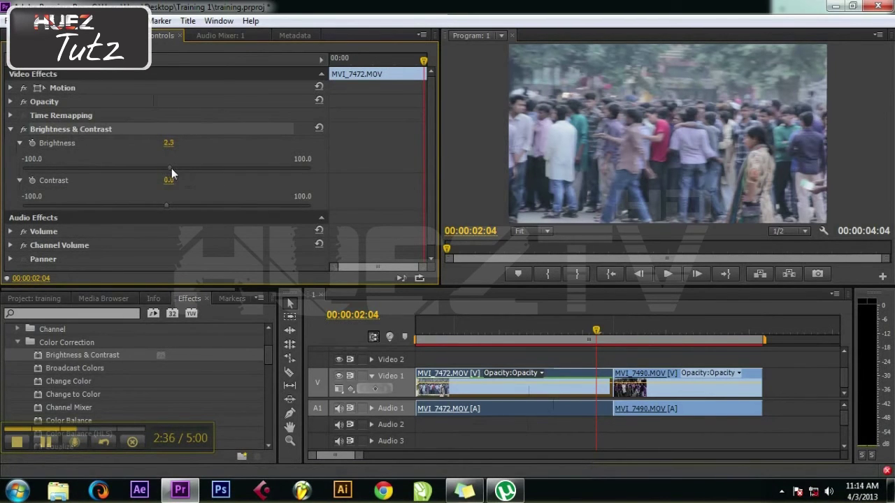
mouse_move(172, 167)
mouse_down()
mouse_move(290, 168)
mouse_move(110, 168)
mouse_up()
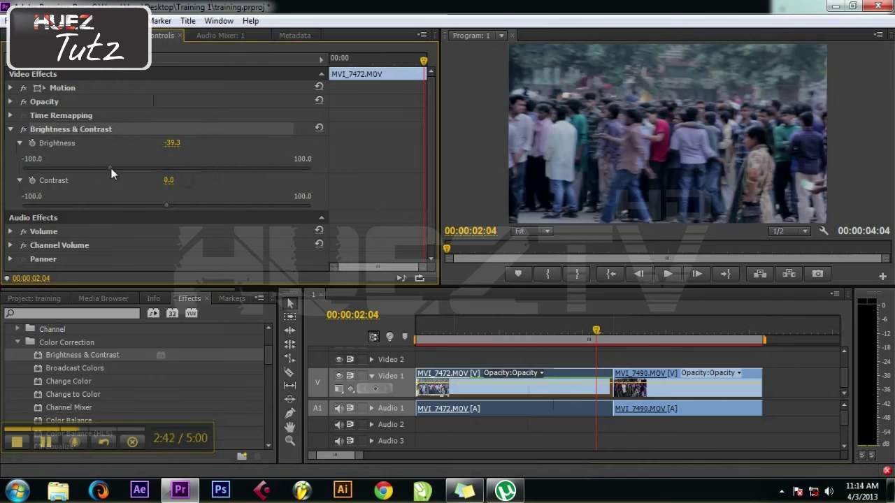
drag(133, 168, 229, 166)
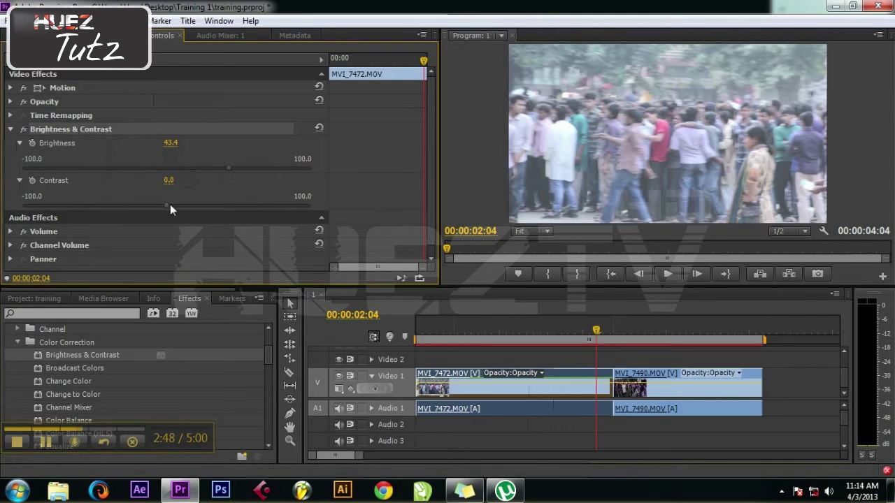
drag(167, 206, 211, 207)
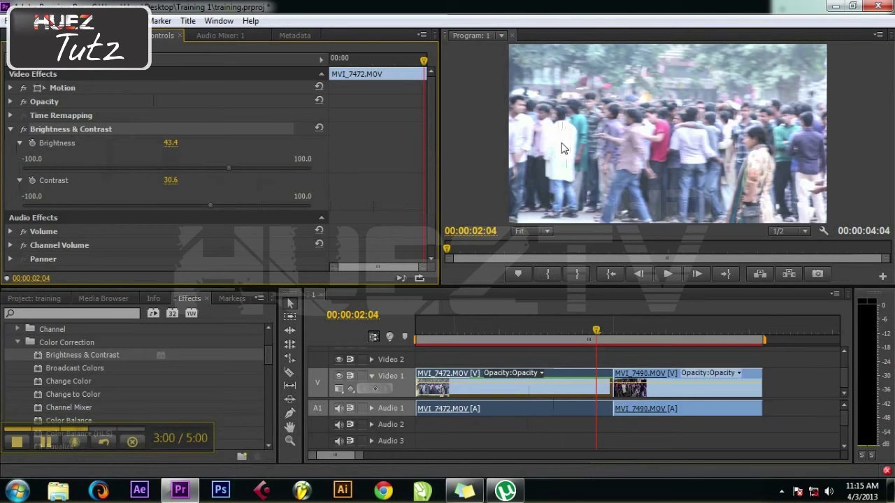
Reset the first clip's Contrast and Brightness values to 0
click(169, 180)
text(0)
key(Return)
click(173, 143)
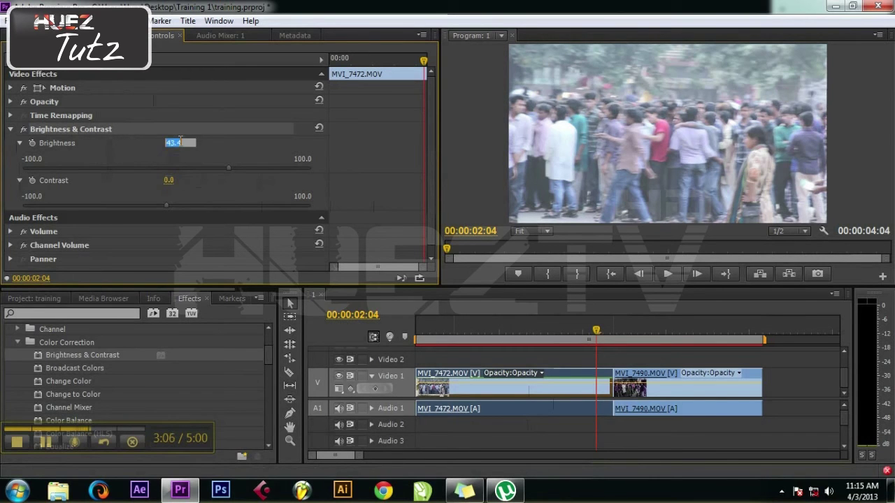
text(0)
key(Return)
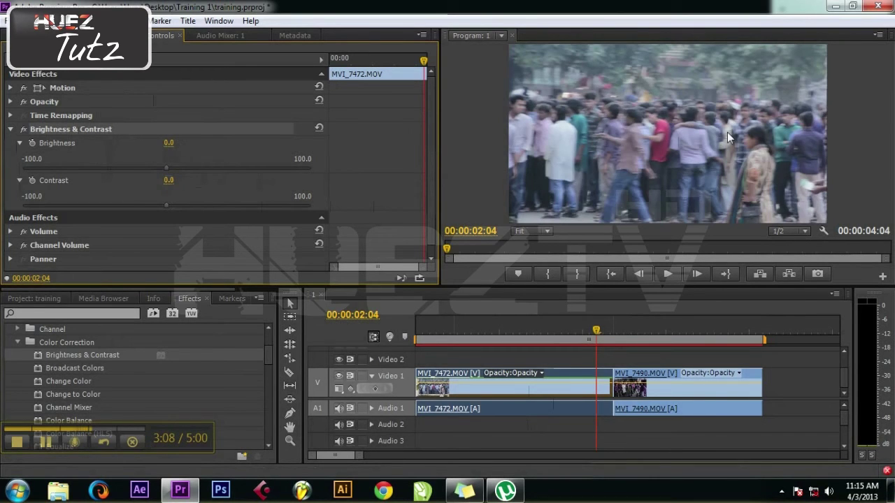
Retune MVI_7472's sliders to brightness 36.5 and contrast 13.7
drag(167, 169, 226, 168)
drag(166, 206, 136, 206)
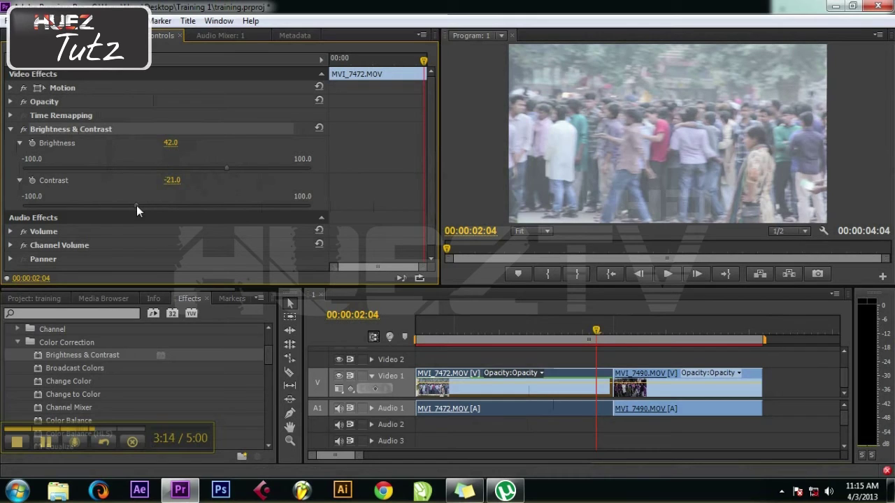
drag(136, 206, 186, 206)
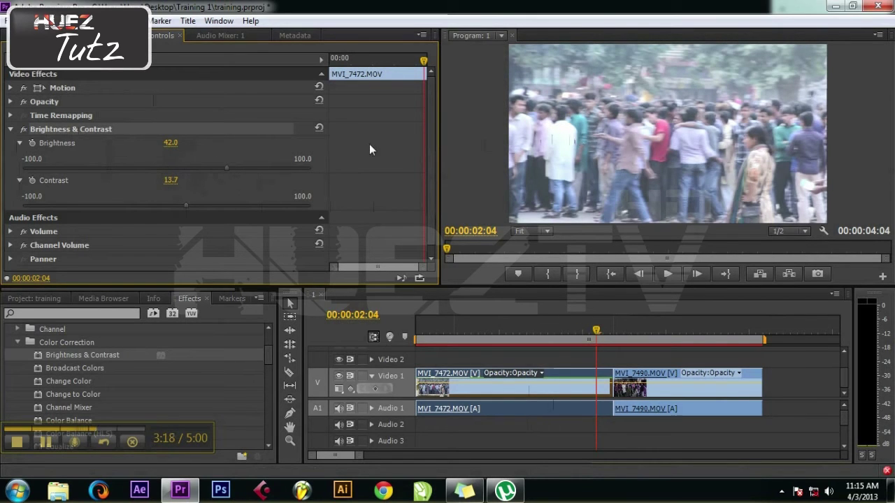
drag(223, 169, 219, 169)
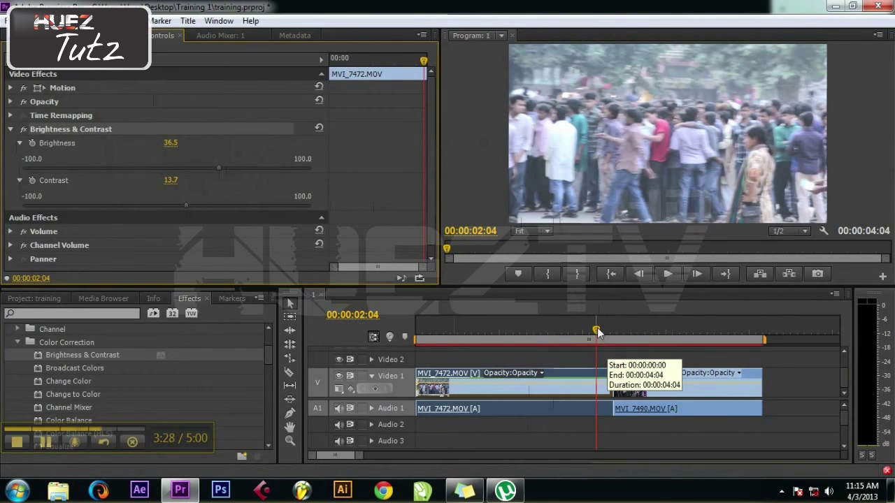
Preview MVI_7490's unadjusted footage at 00:00:02:19 and start bringing Brightness & Contrast onto it
drag(599, 327, 625, 329)
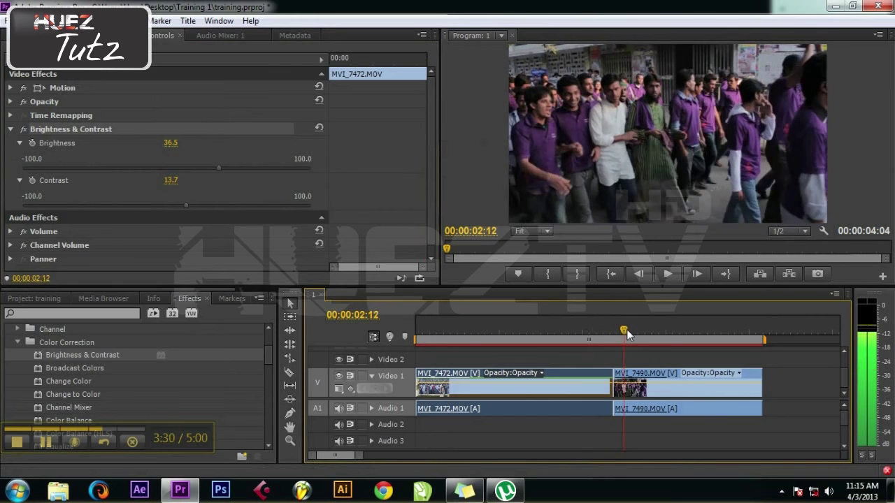
click(586, 326)
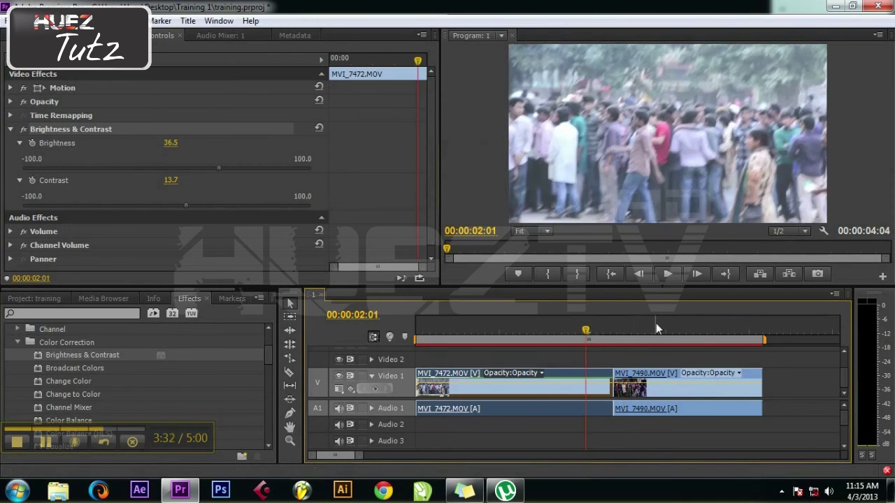
click(650, 327)
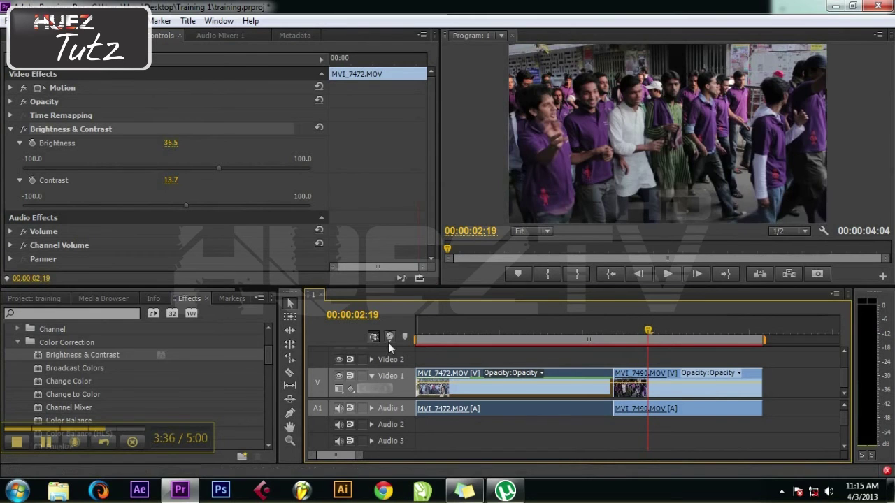
mouse_move(64, 355)
mouse_down()
mouse_move(689, 381)
mouse_move(677, 388)
mouse_up()
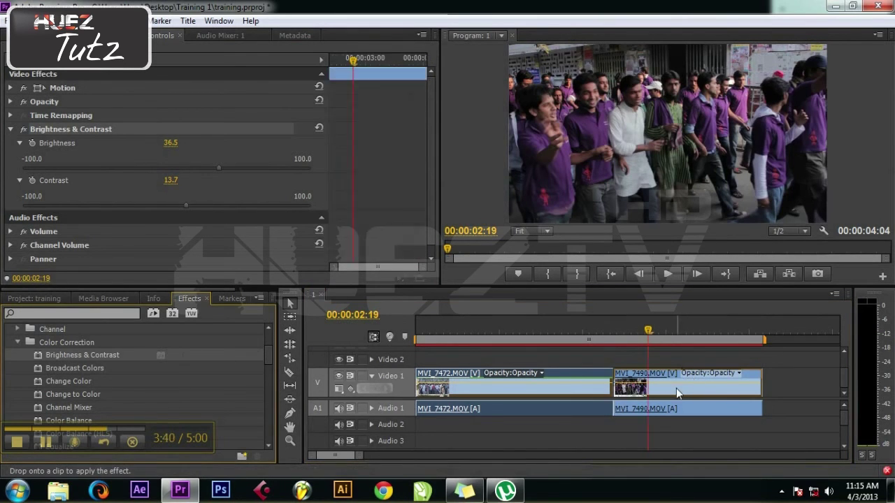
Finish applying Brightness & Contrast to MVI_7490 and raise its brightness to 50.7
click(675, 388)
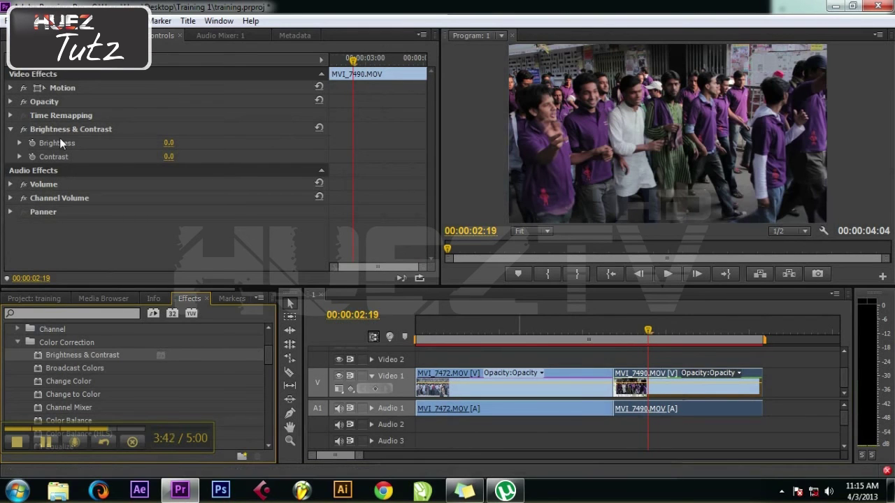
click(20, 145)
click(19, 143)
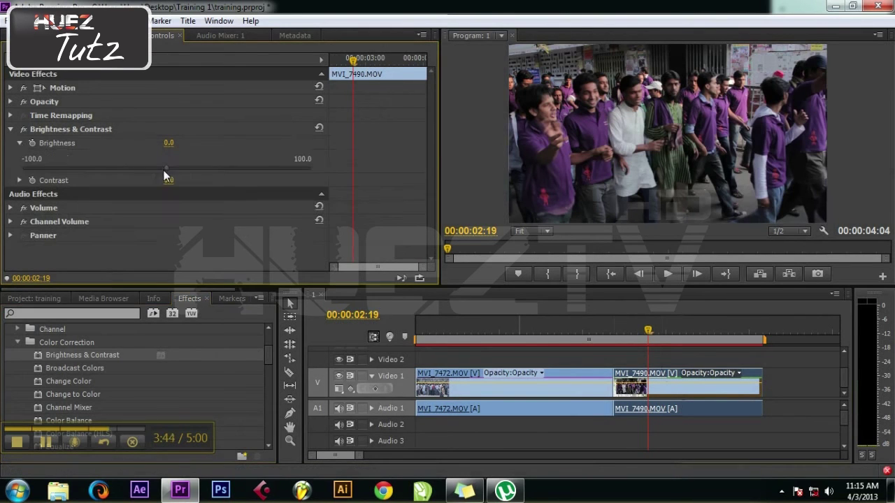
drag(167, 170, 239, 169)
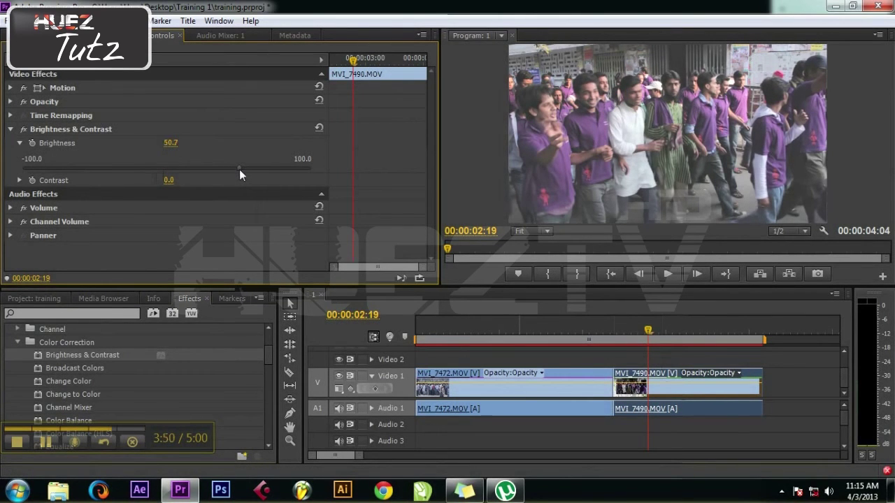
Set MVI_7490's contrast to 26.9 and preview it at 00:00:02:23
click(19, 181)
drag(168, 205, 203, 204)
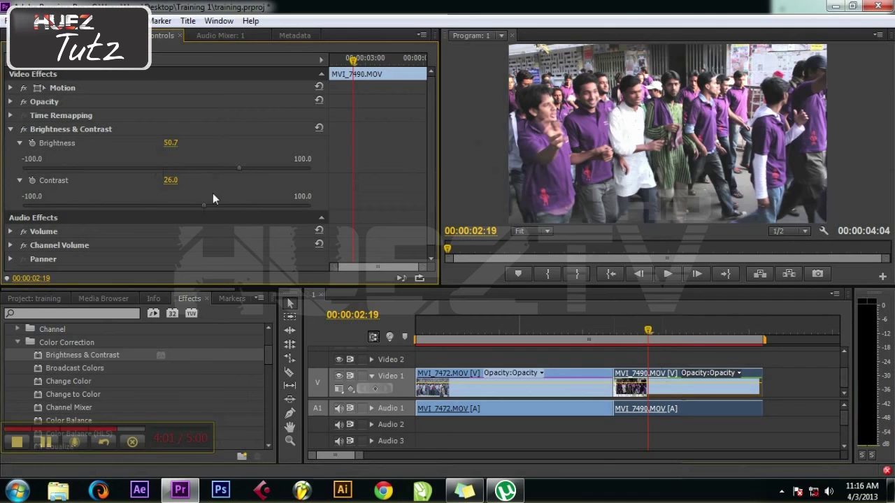
drag(204, 206, 207, 205)
drag(204, 205, 206, 206)
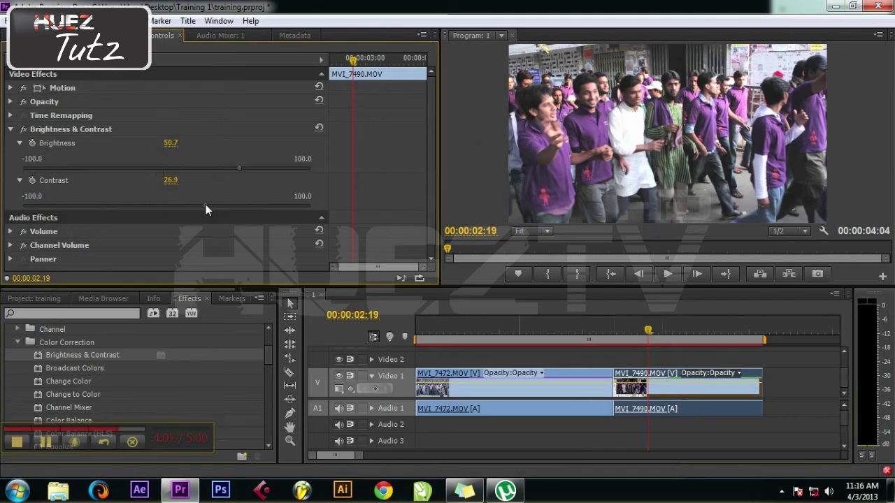
click(576, 324)
click(662, 322)
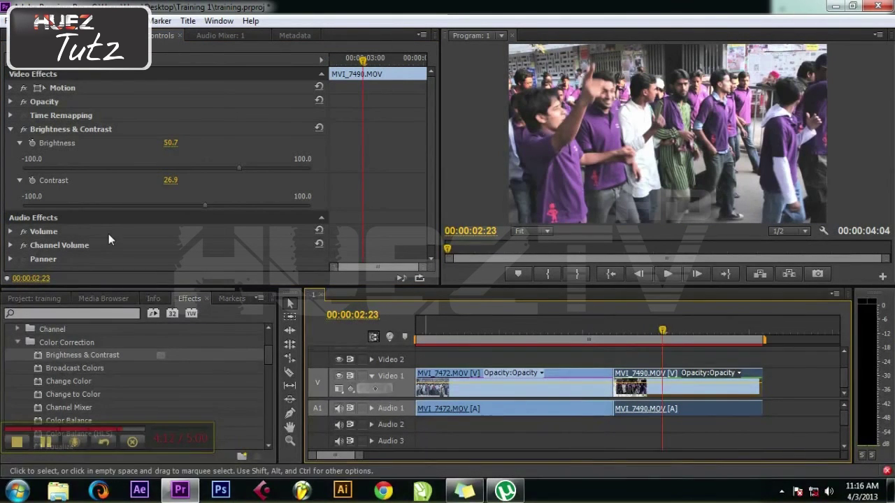
click(24, 130)
click(24, 130)
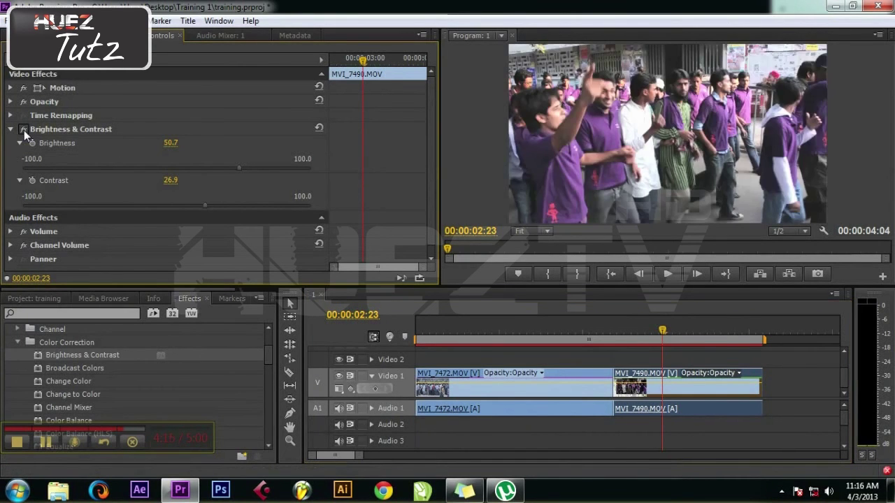
click(24, 130)
click(24, 131)
click(23, 130)
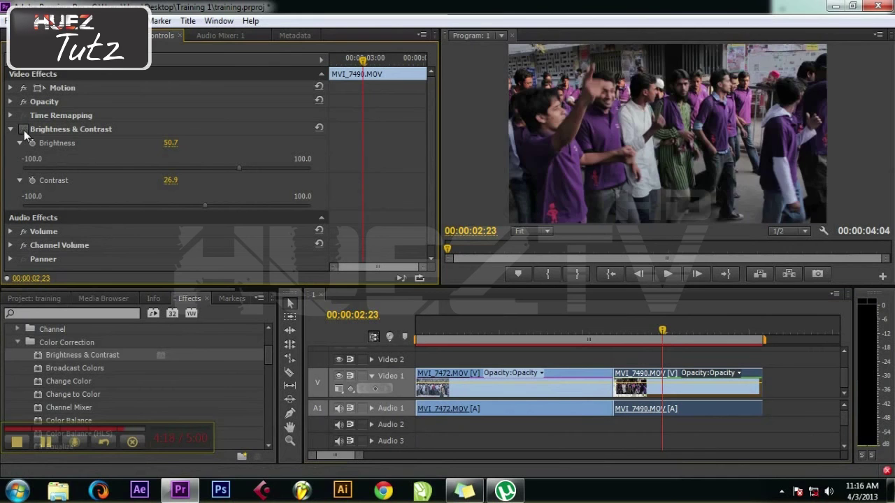
click(24, 130)
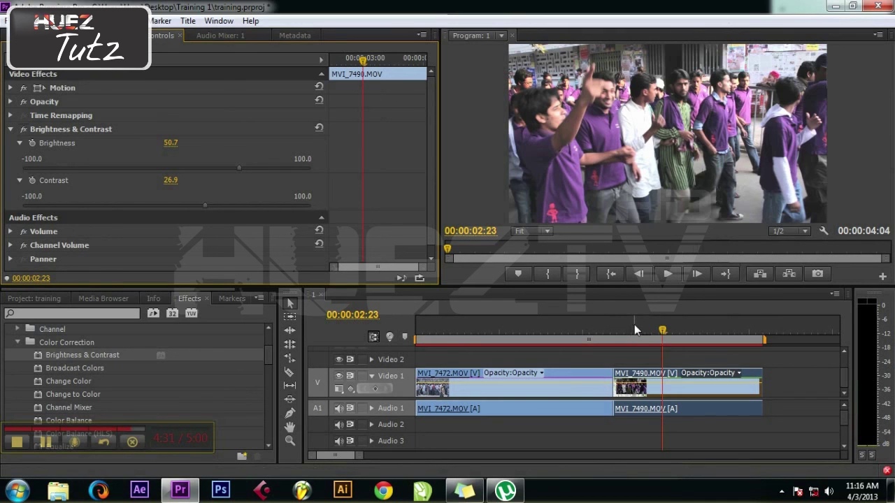
Maximize the Program monitor frame, restore its size, and preview MVI_7472 at 00:00:02:06
click(878, 36)
click(772, 68)
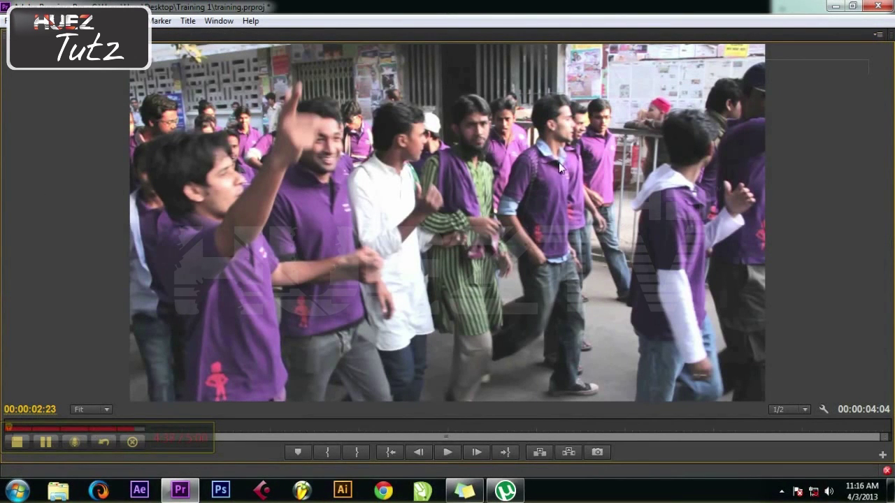
click(879, 35)
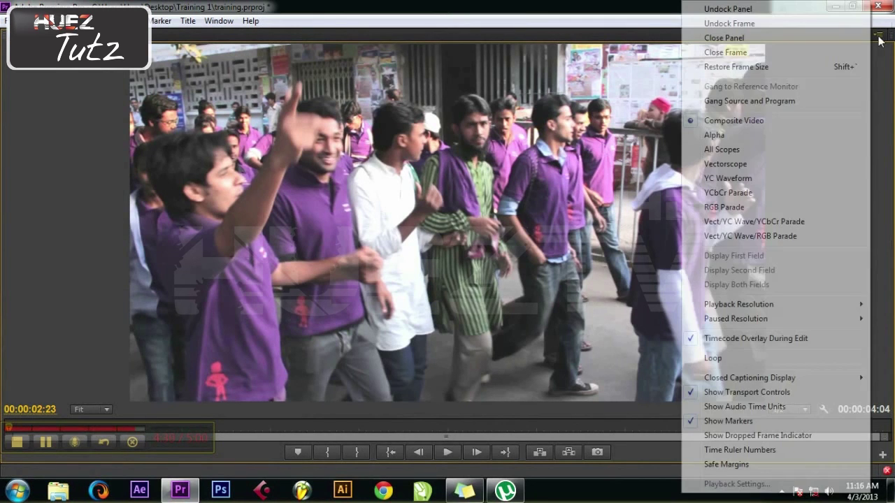
click(818, 66)
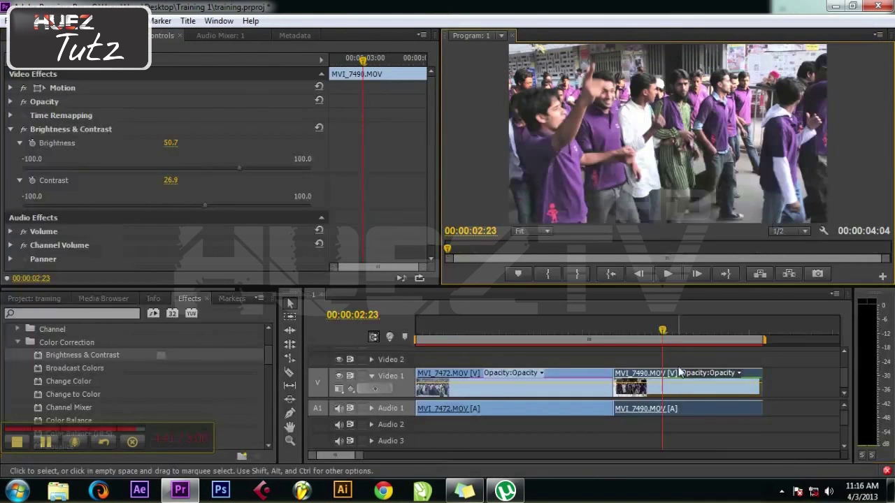
click(605, 331)
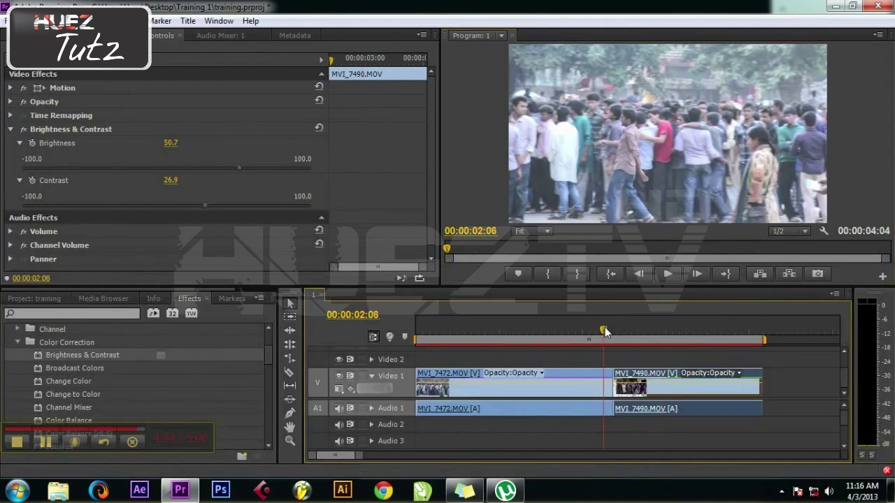